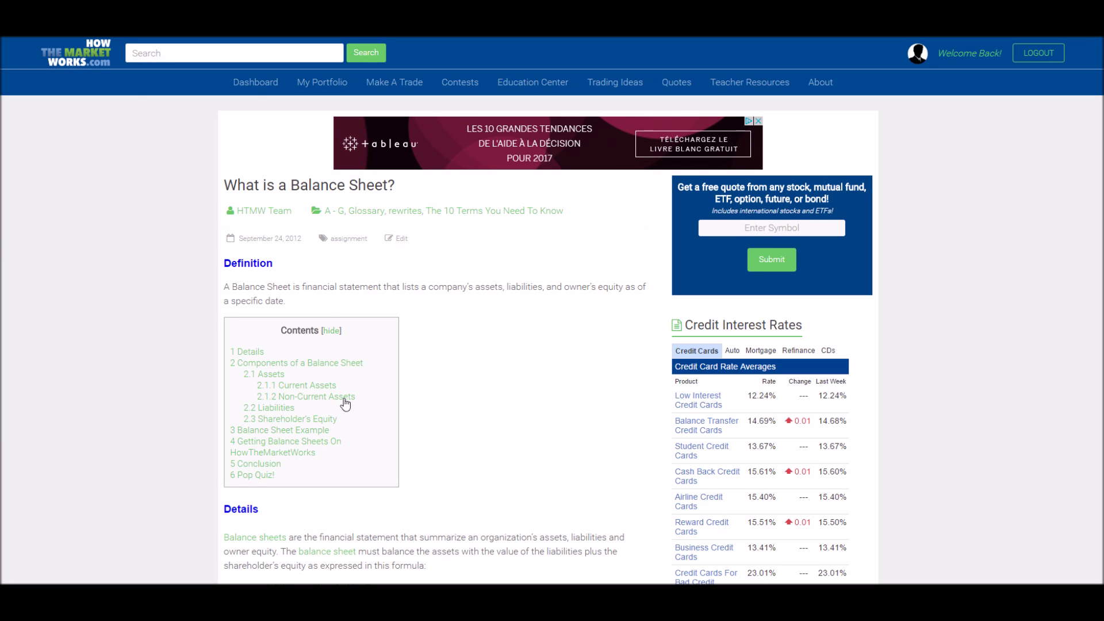
Start the balance sheet Pop Quiz on question 1 of 5, then return to the article top.
{"action": "scroll", "coordinate": [282, 297], "scroll_direction": "down", "scroll_amount": 20}
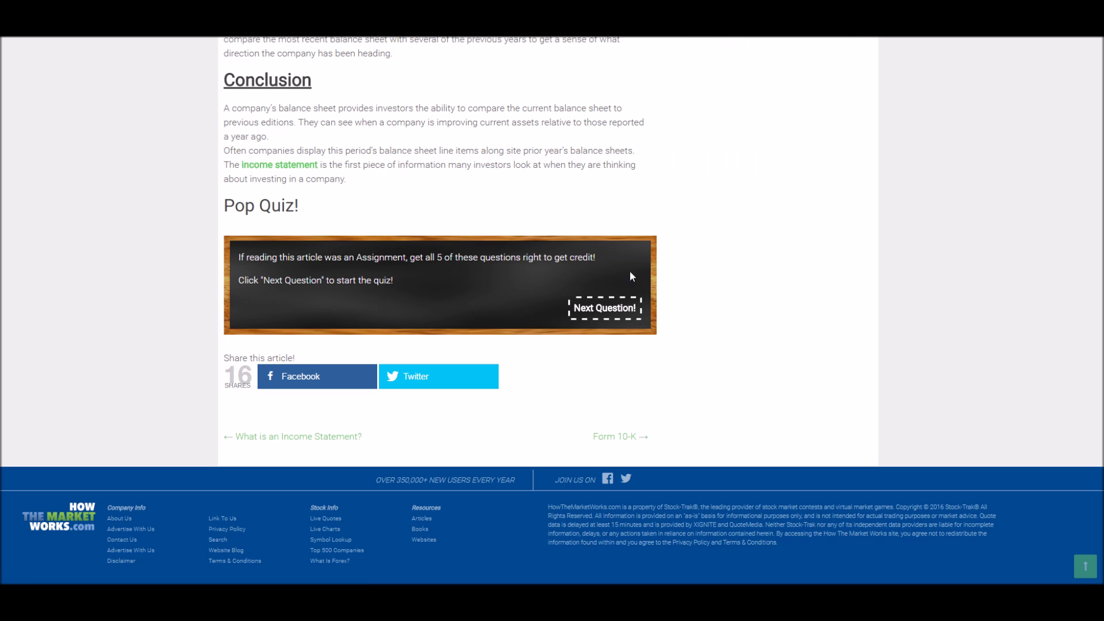
{"action": "left_click", "coordinate": [605, 307]}
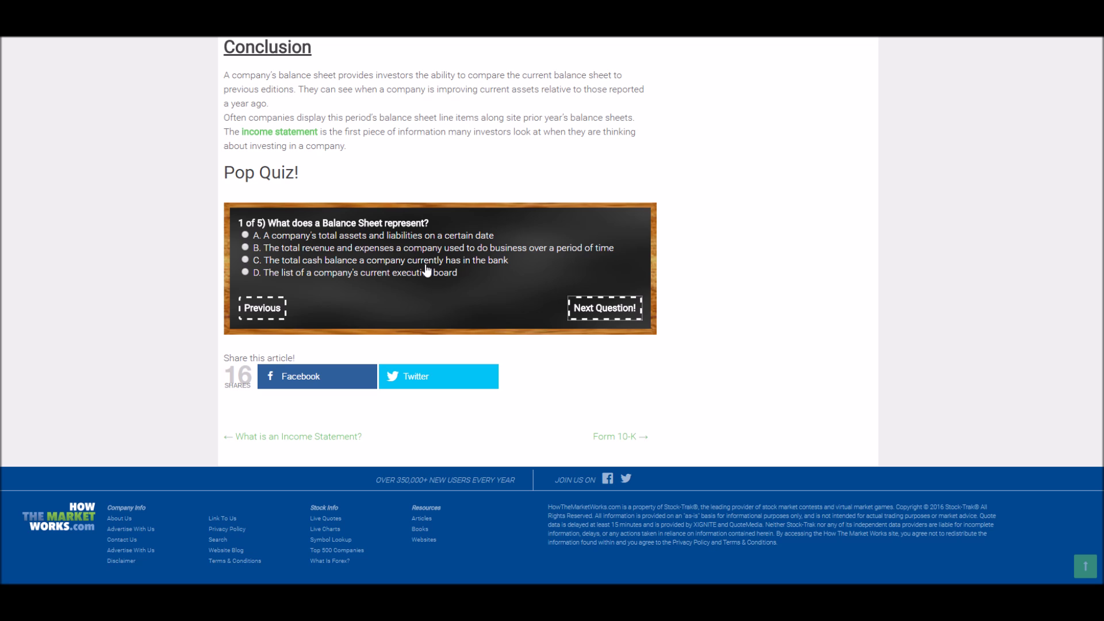
{"action": "left_click", "coordinate": [611, 311]}
{"action": "scroll", "coordinate": [496, 364], "scroll_direction": "up", "scroll_amount": 5}
{"action": "scroll", "coordinate": [495, 369], "scroll_direction": "down", "scroll_amount": 1}
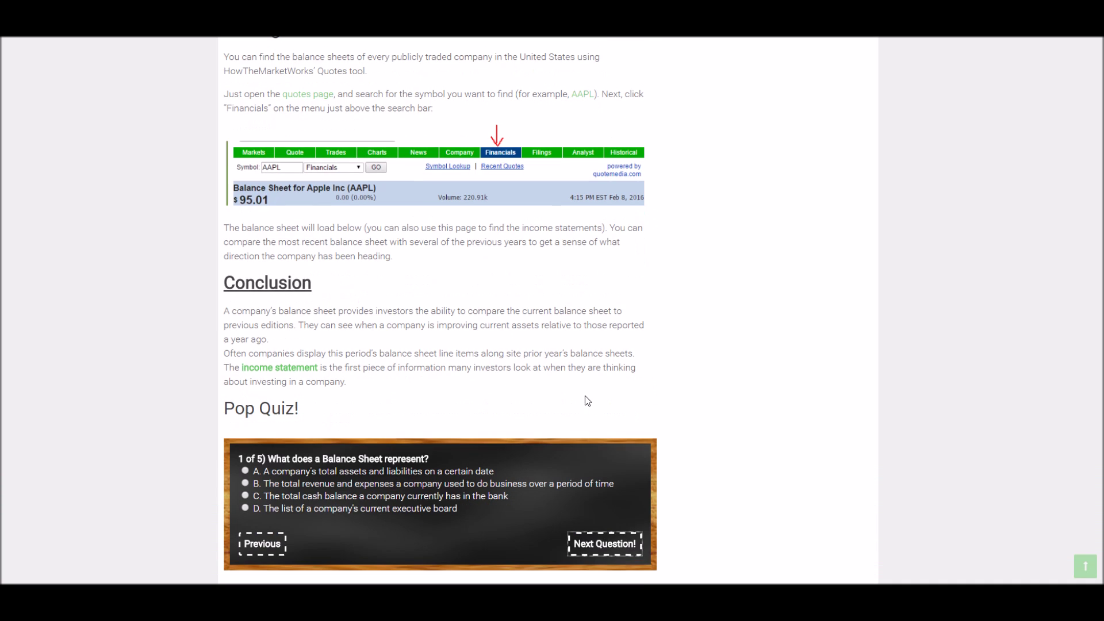
{"action": "scroll", "coordinate": [584, 350], "scroll_direction": "up", "scroll_amount": 20}
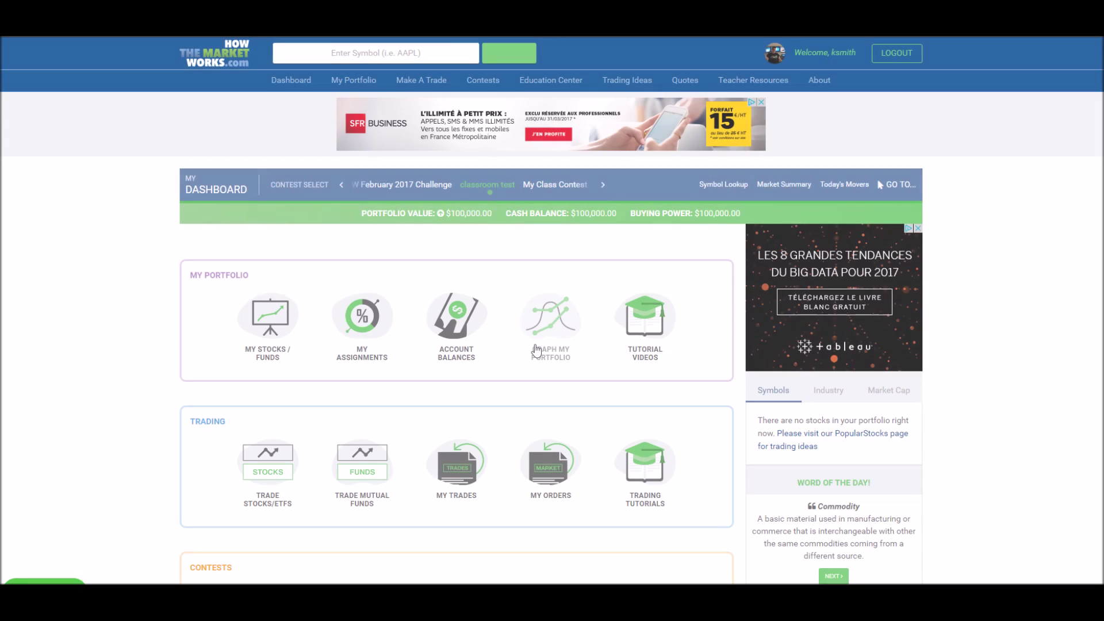
Go to Manage Contests and open assignment management for the first contest, My Class Contest.
{"action": "scroll", "coordinate": [464, 278], "scroll_direction": "down", "scroll_amount": 4}
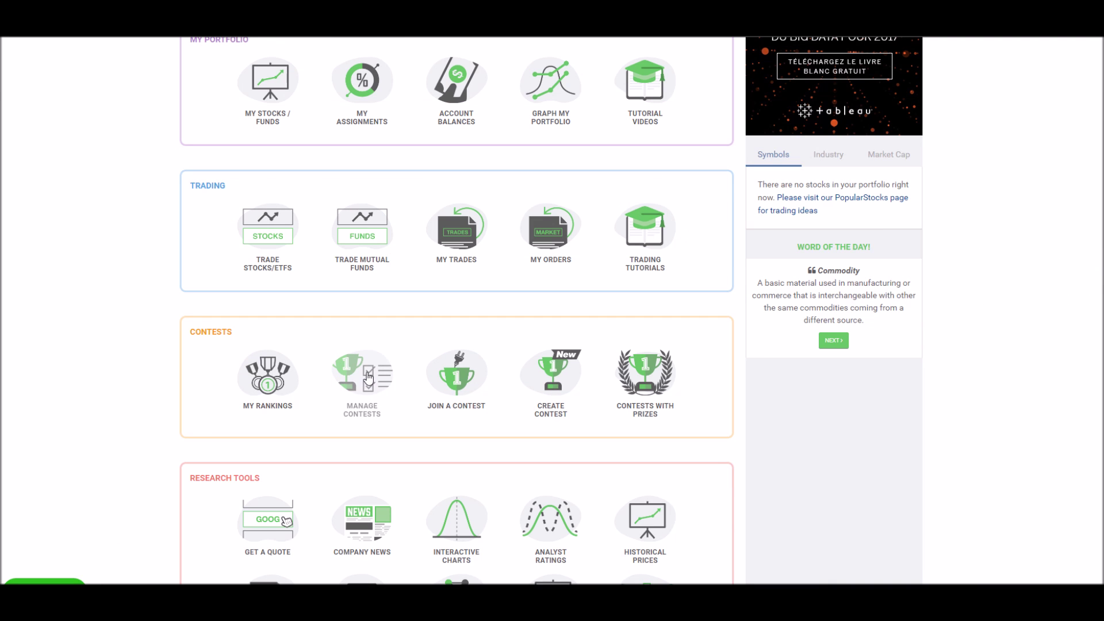
{"action": "left_click", "coordinate": [368, 379]}
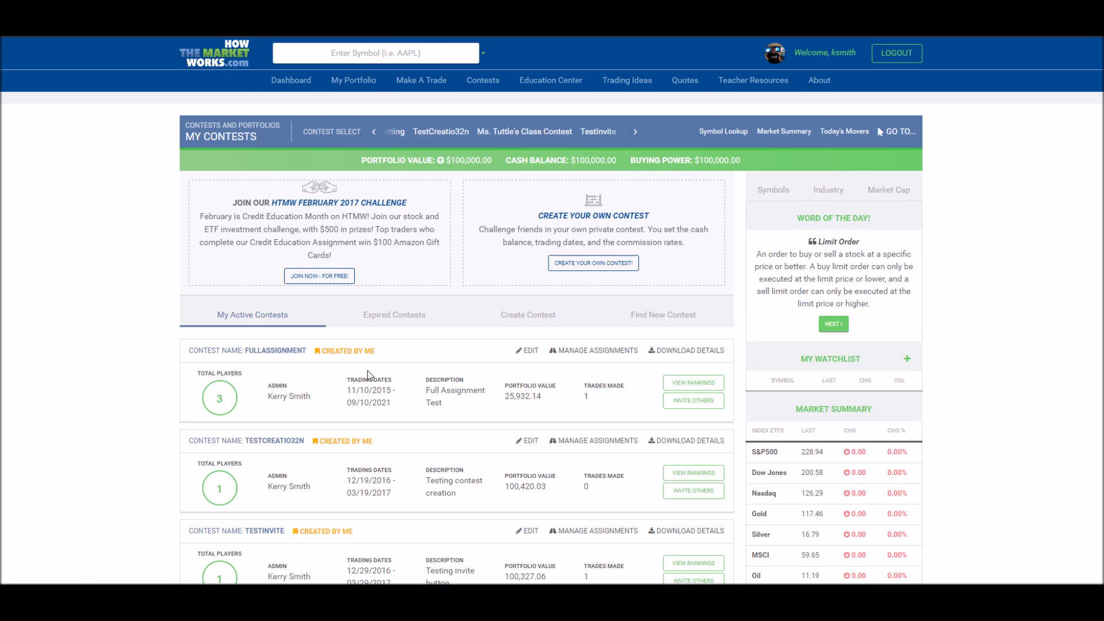
{"action": "scroll", "coordinate": [367, 371], "scroll_direction": "down", "scroll_amount": 1}
{"action": "scroll", "coordinate": [328, 348], "scroll_direction": "down", "scroll_amount": 1}
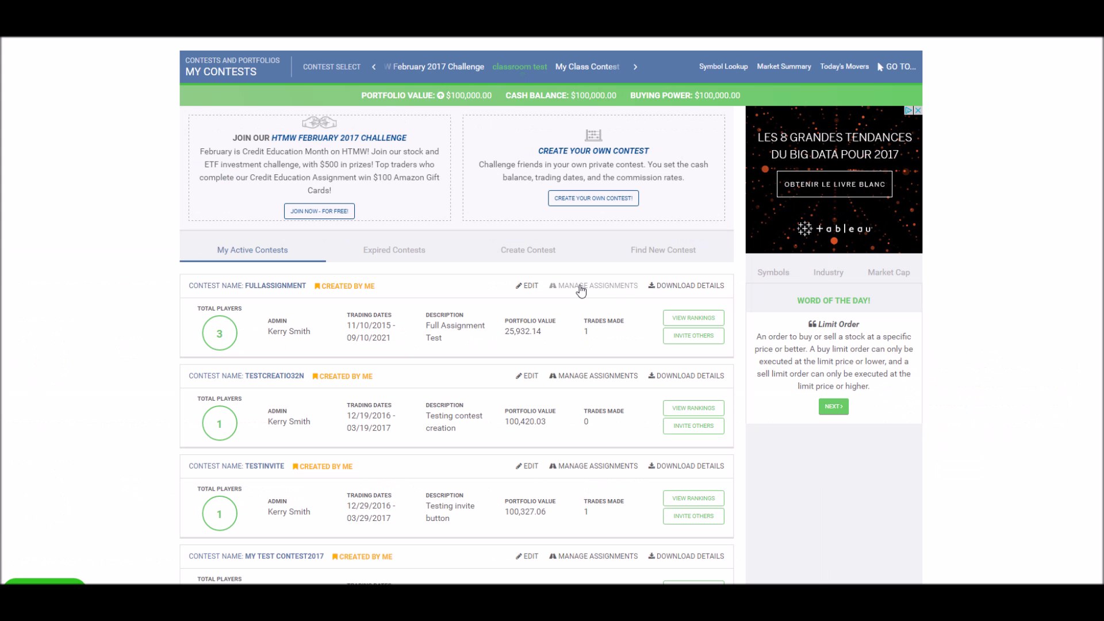
{"action": "left_click", "coordinate": [580, 288]}
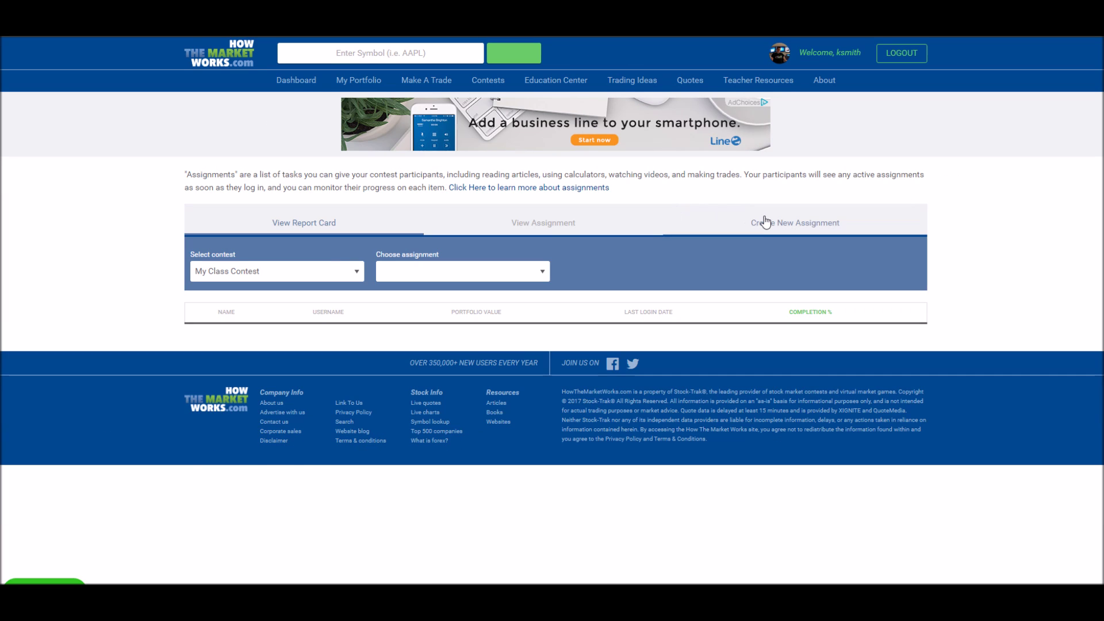
Start a My Class Contest assignment named 'My First Assignment' and require the Site Overview video.
{"action": "left_click", "coordinate": [803, 233]}
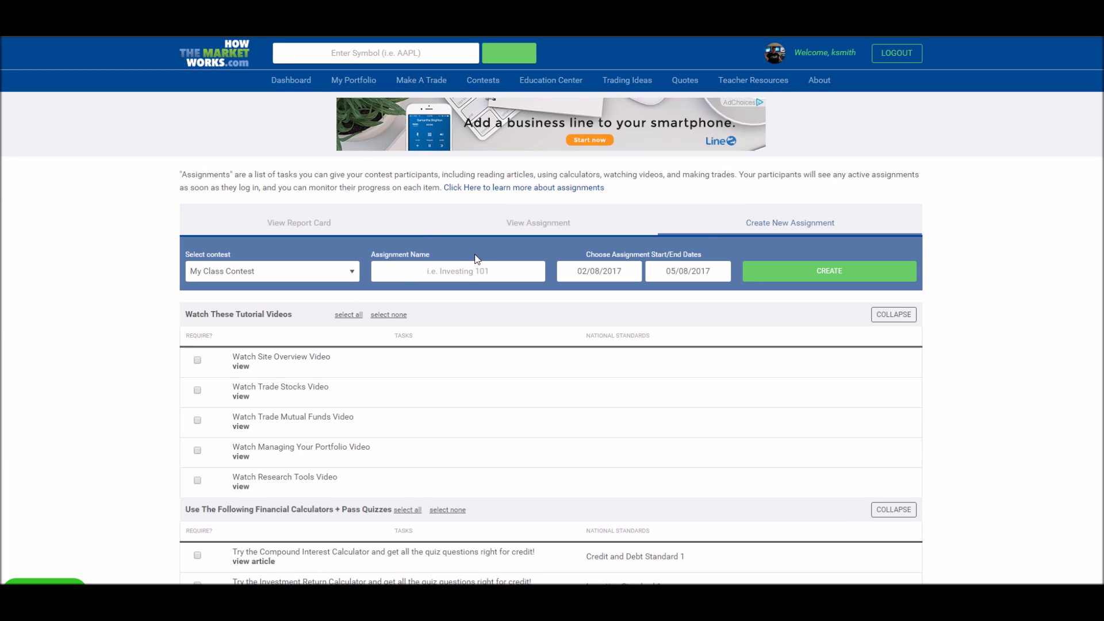
{"action": "type", "text": "My First Assignment"}
{"action": "scroll", "coordinate": [682, 264], "scroll_direction": "down", "scroll_amount": 1}
{"action": "scroll", "coordinate": [678, 264], "scroll_direction": "down", "scroll_amount": 1}
{"action": "scroll", "coordinate": [563, 270], "scroll_direction": "down", "scroll_amount": 1}
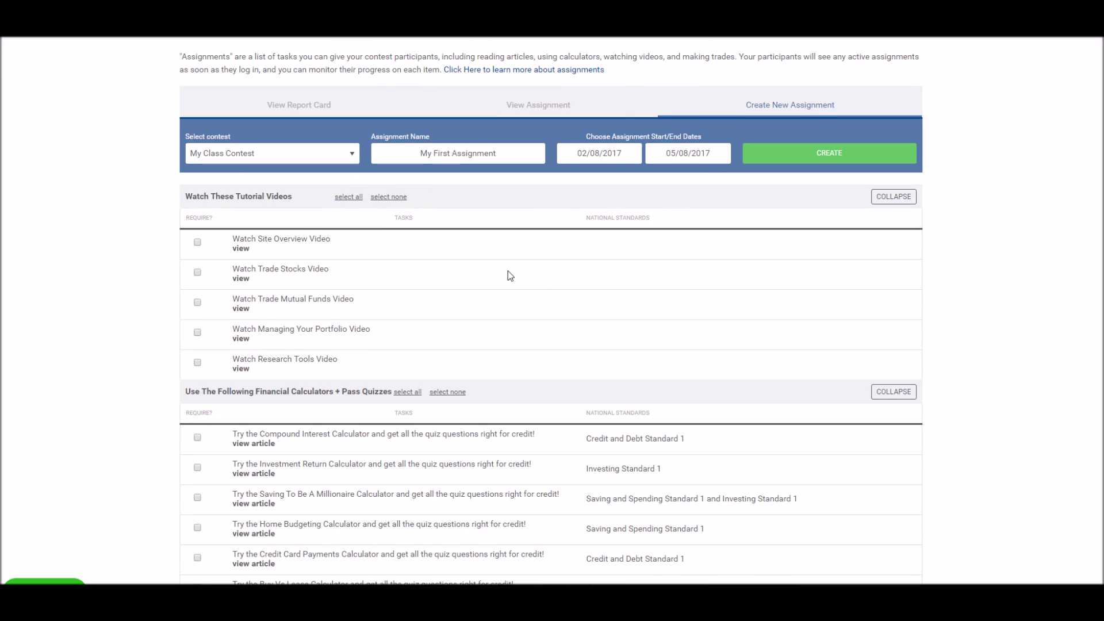
{"action": "left_click", "coordinate": [195, 242]}
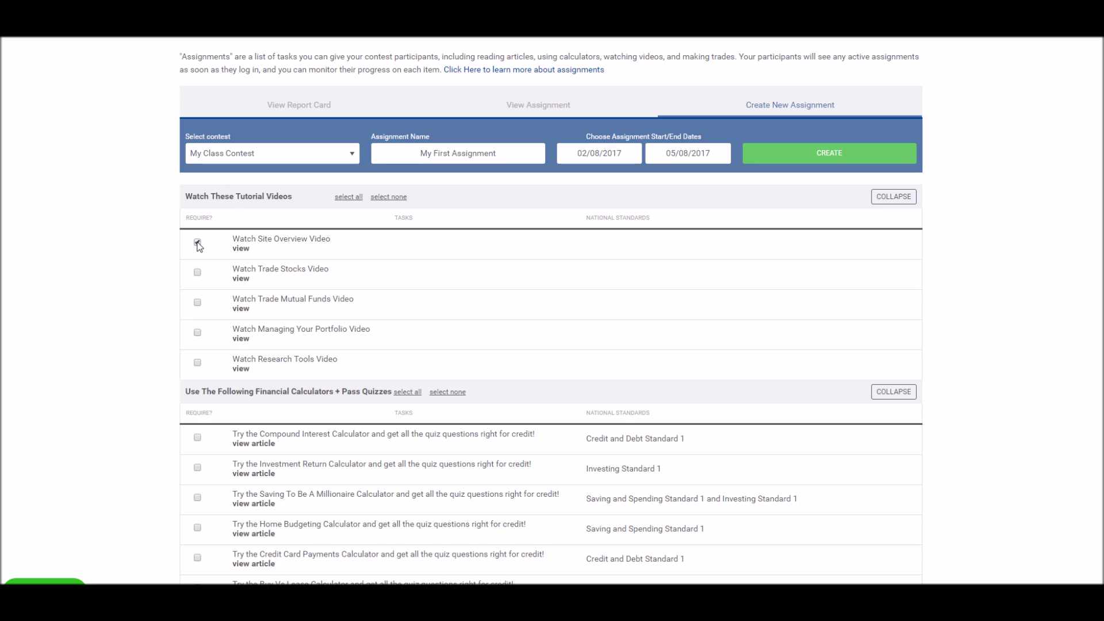
Also require the Watch Trade Stocks Video task for the assignment.
{"action": "left_click", "coordinate": [197, 273]}
{"action": "scroll", "coordinate": [456, 256], "scroll_direction": "down", "scroll_amount": 2}
{"action": "scroll", "coordinate": [403, 242], "scroll_direction": "up", "scroll_amount": 2}
{"action": "scroll", "coordinate": [390, 229], "scroll_direction": "down", "scroll_amount": 4}
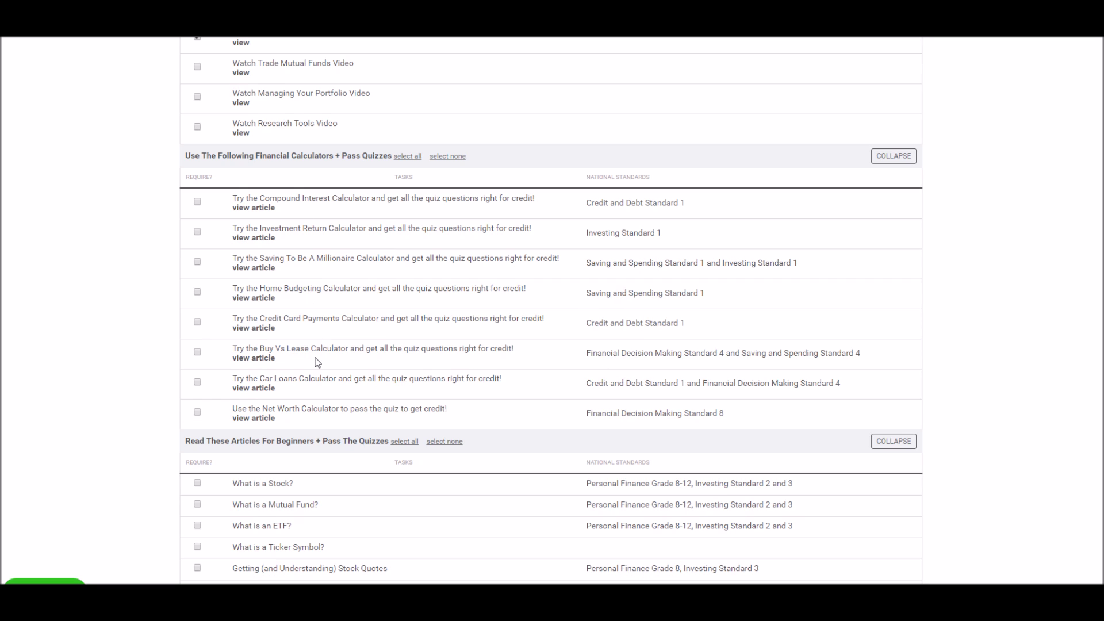
{"action": "scroll", "coordinate": [316, 361], "scroll_direction": "down", "scroll_amount": 4}
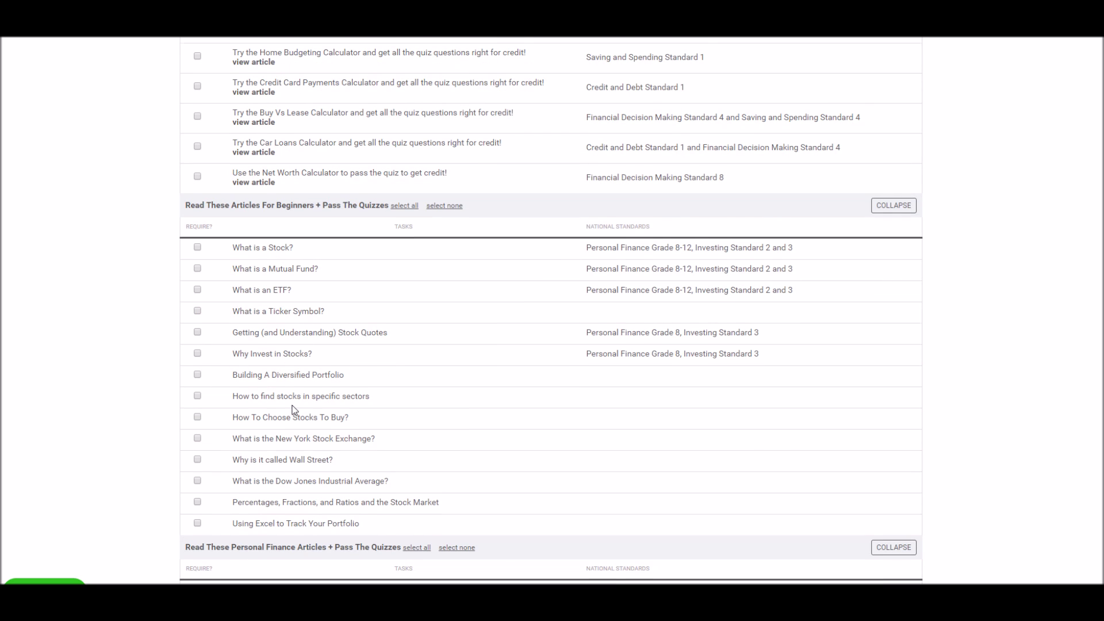
{"action": "scroll", "coordinate": [293, 406], "scroll_direction": "down", "scroll_amount": 2}
{"action": "scroll", "coordinate": [293, 406], "scroll_direction": "up", "scroll_amount": 4}
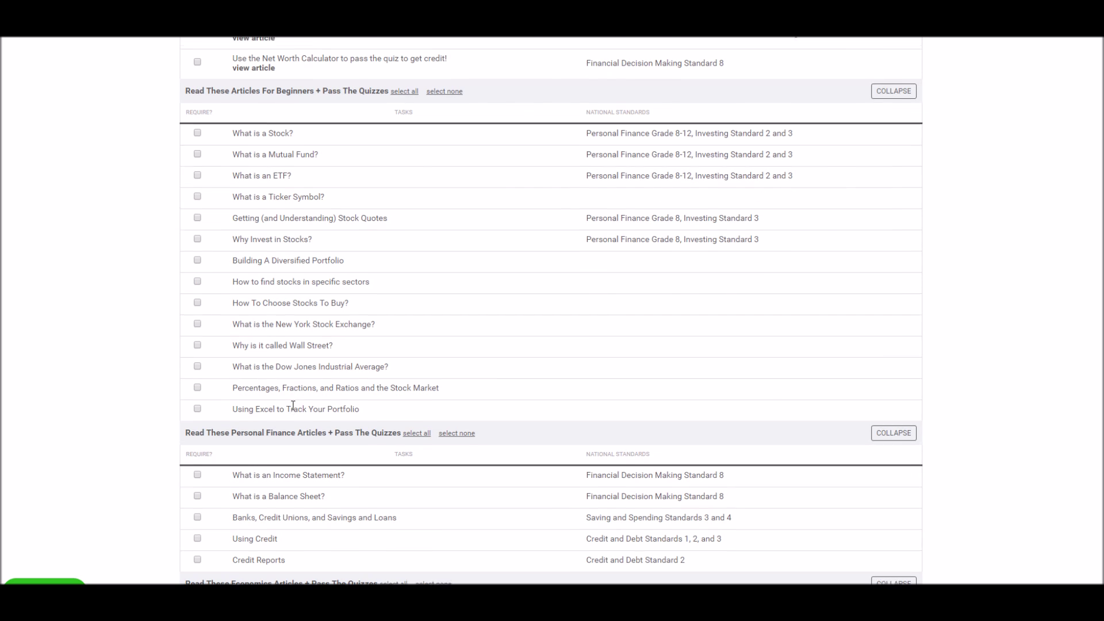
{"action": "scroll", "coordinate": [291, 356], "scroll_direction": "down", "scroll_amount": 3}
{"action": "scroll", "coordinate": [289, 374], "scroll_direction": "down", "scroll_amount": 3}
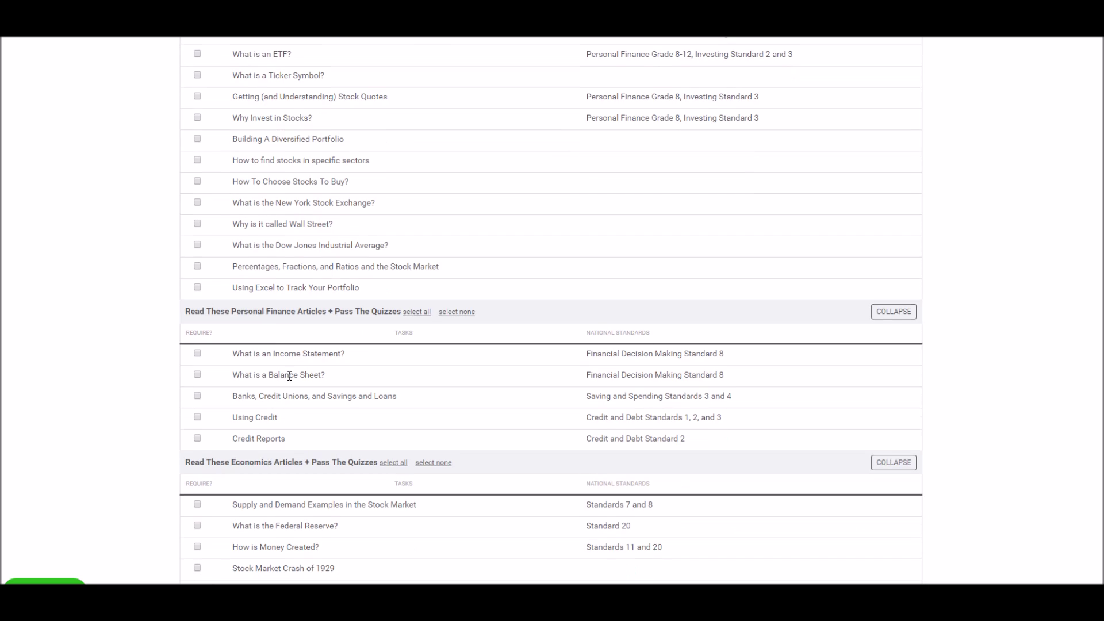
{"action": "scroll", "coordinate": [293, 354], "scroll_direction": "down", "scroll_amount": 1}
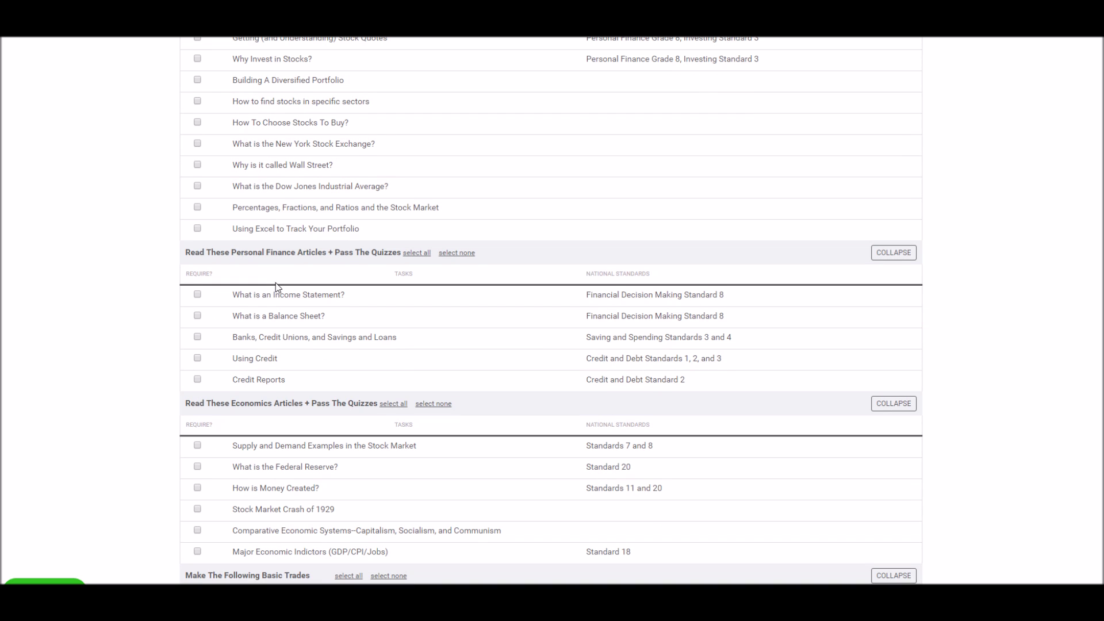
{"action": "scroll", "coordinate": [340, 350], "scroll_direction": "down", "scroll_amount": 3}
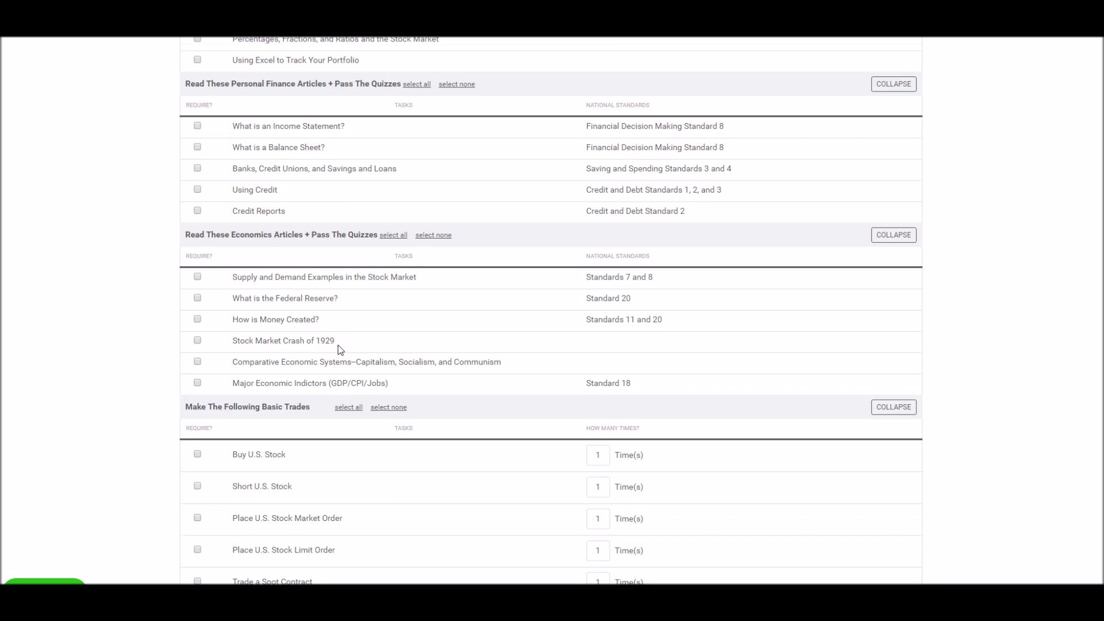
{"action": "scroll", "coordinate": [318, 351], "scroll_direction": "down", "scroll_amount": 3}
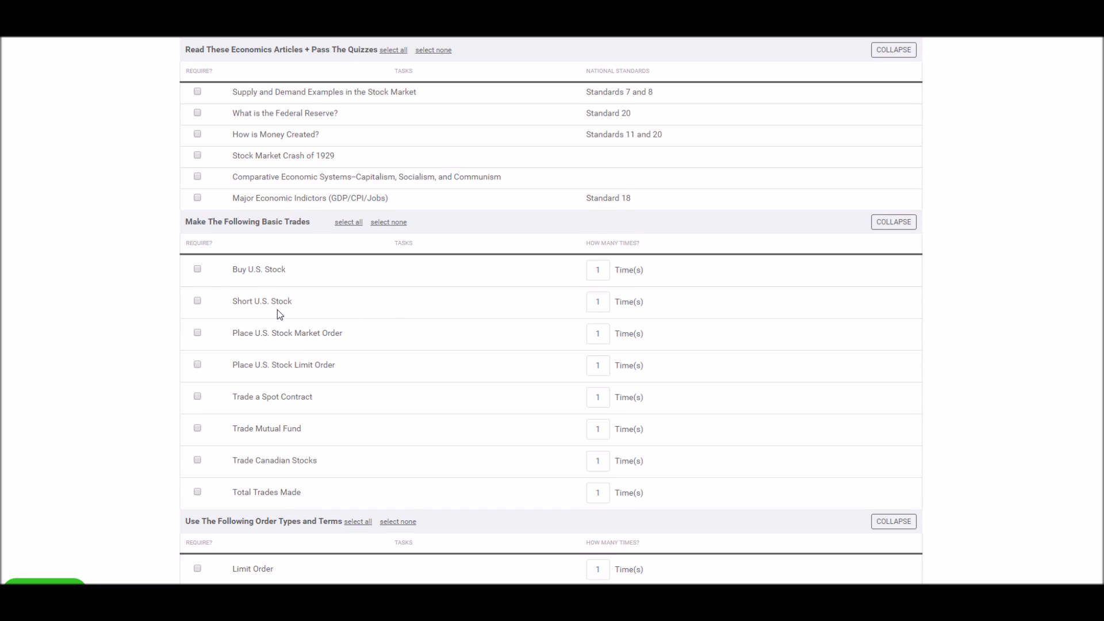
Require the Buy U.S. Stock trade task and set its How Many Times count.
{"action": "left_click", "coordinate": [198, 269]}
{"action": "double_click", "coordinate": [601, 270]}
{"action": "type", "text": "10"}
{"action": "scroll", "coordinate": [540, 308], "scroll_direction": "down", "scroll_amount": 5}
{"action": "scroll", "coordinate": [539, 308], "scroll_direction": "up", "scroll_amount": 15}
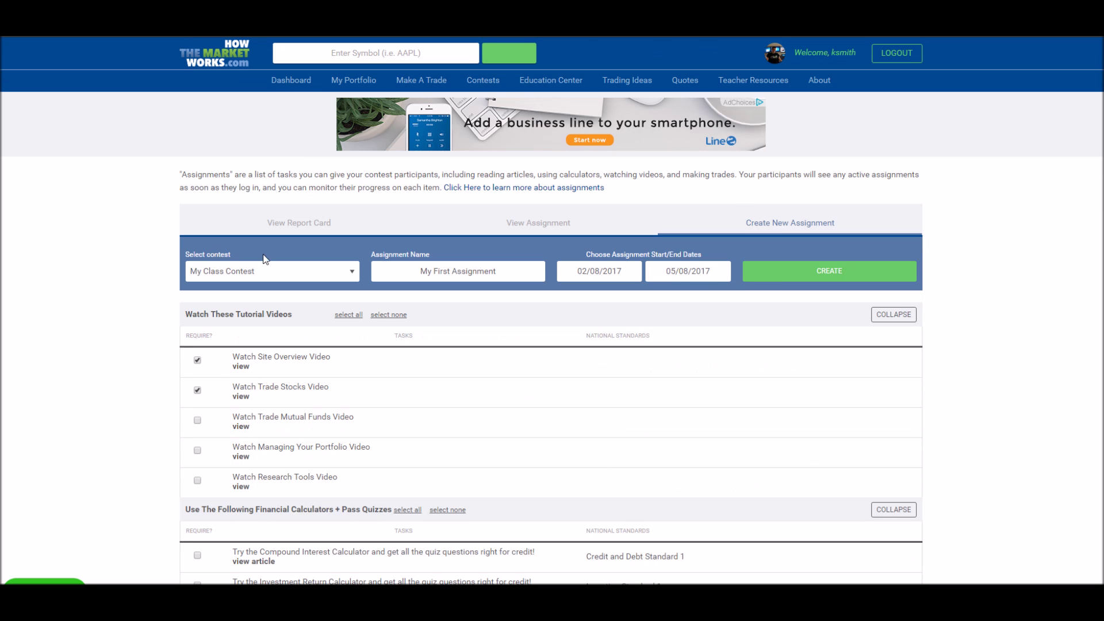
Create My First Assignment and confirm it shows 0% completion in the Open Positions Assignment Summary.
{"action": "left_click", "coordinate": [828, 271]}
{"action": "mouse_move", "coordinate": [357, 98]}
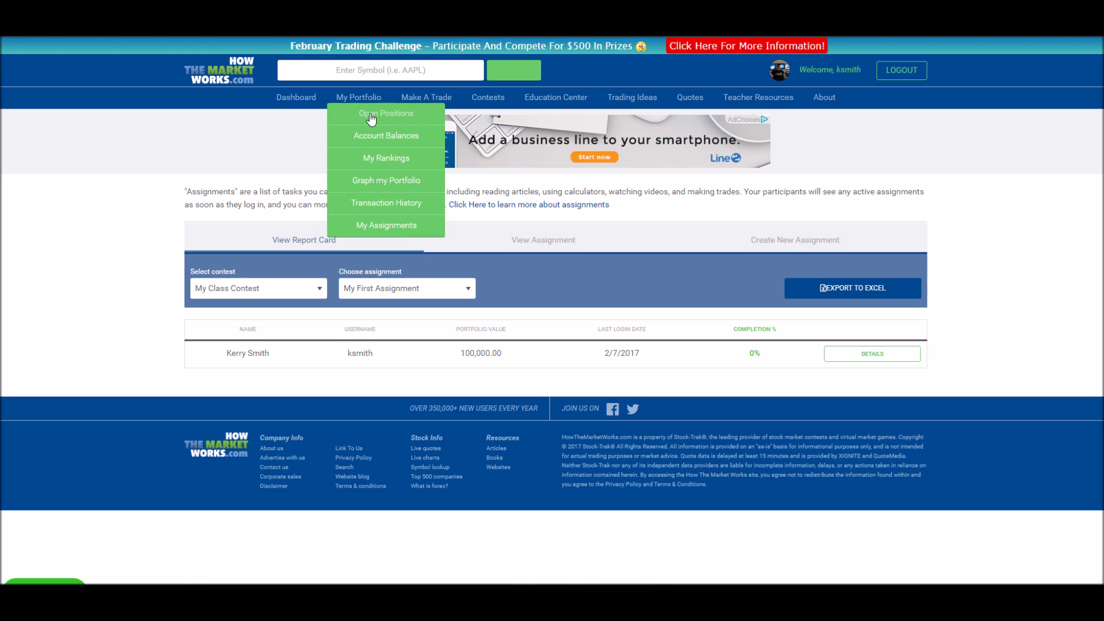
{"action": "left_click", "coordinate": [371, 115]}
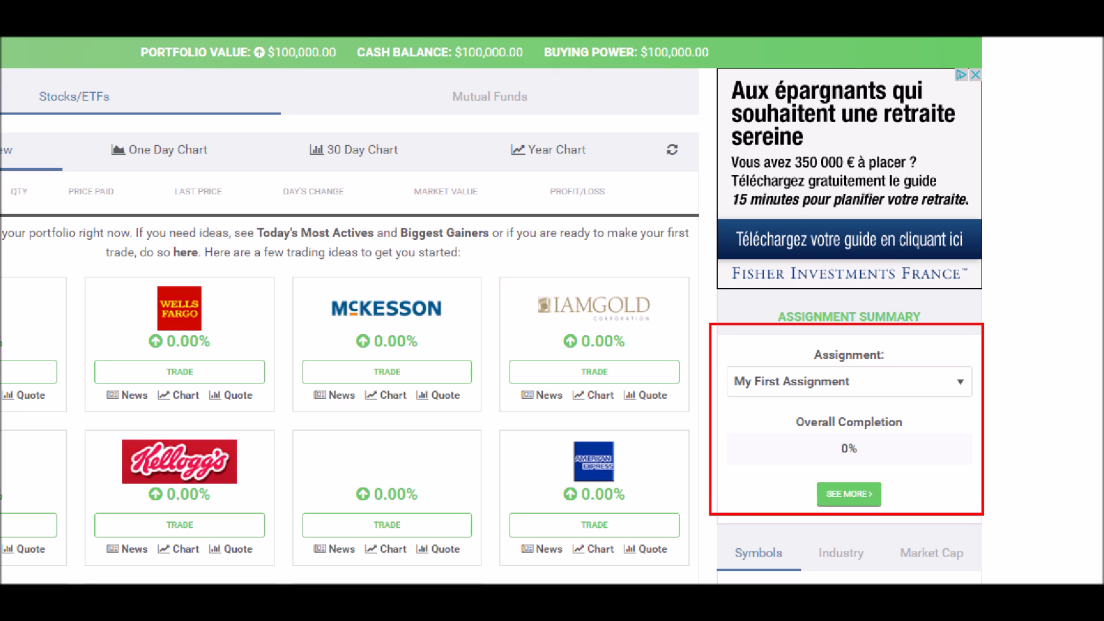
{"action": "left_click_drag", "start_coordinate": [803, 473], "coordinate": [884, 513]}
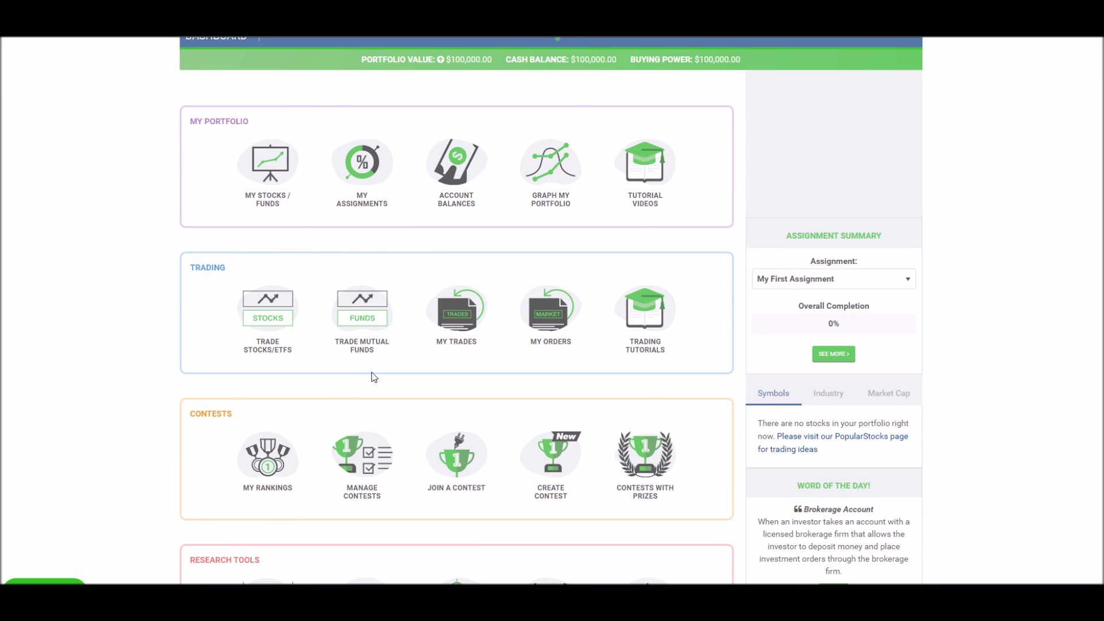
Open the My Class Contest report card and view the student's 0% task breakdown for My First Assignment.
{"action": "scroll", "coordinate": [372, 378], "scroll_direction": "down", "scroll_amount": 1}
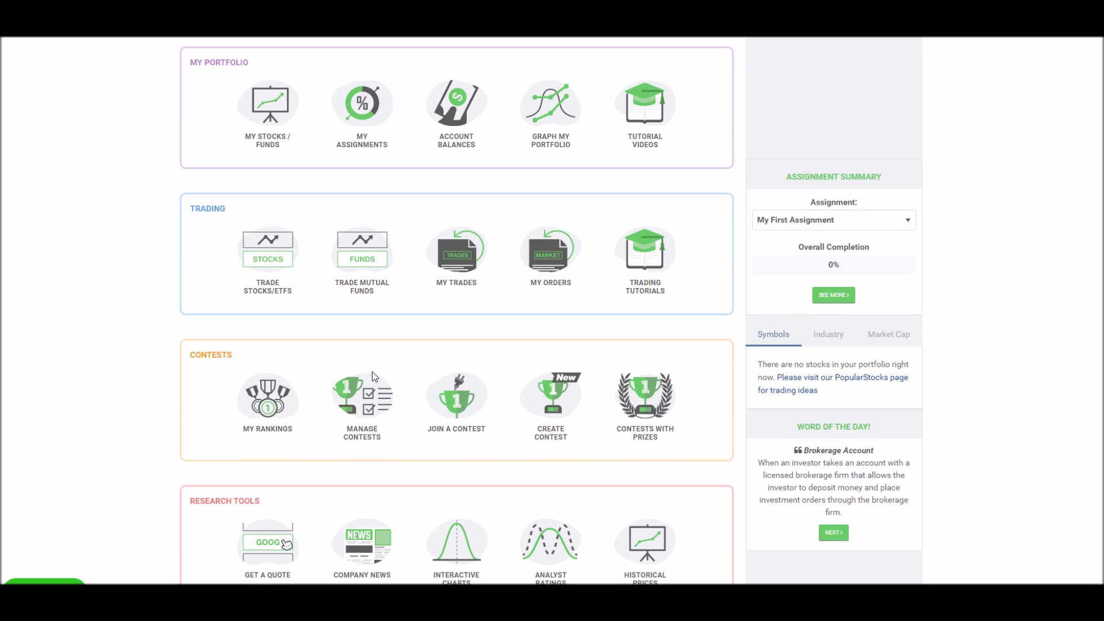
{"action": "left_click", "coordinate": [362, 403]}
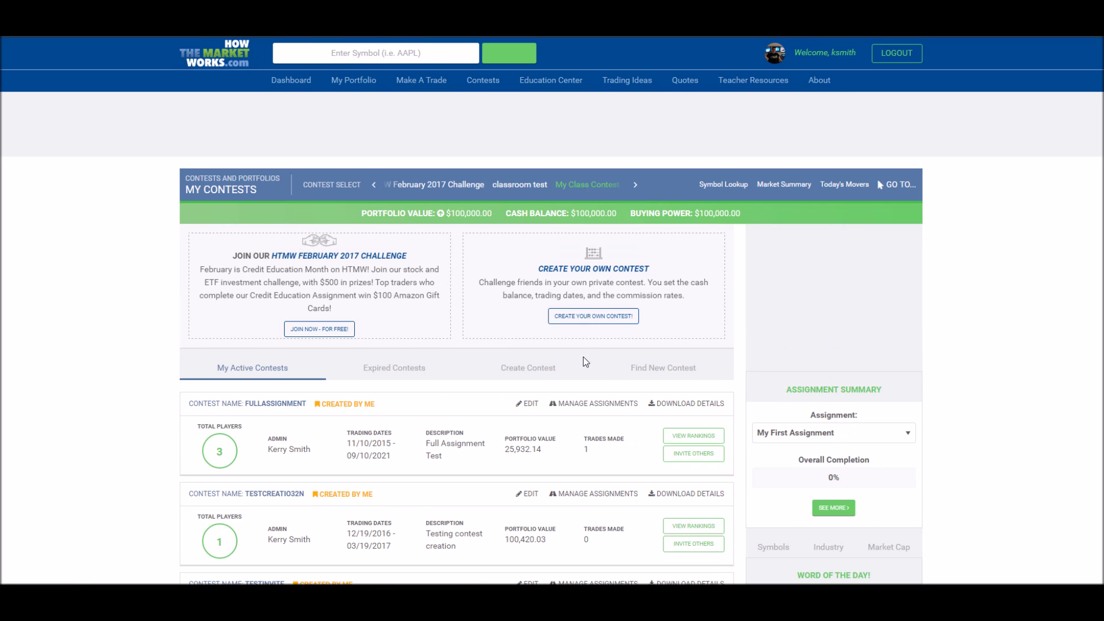
{"action": "left_click", "coordinate": [586, 407]}
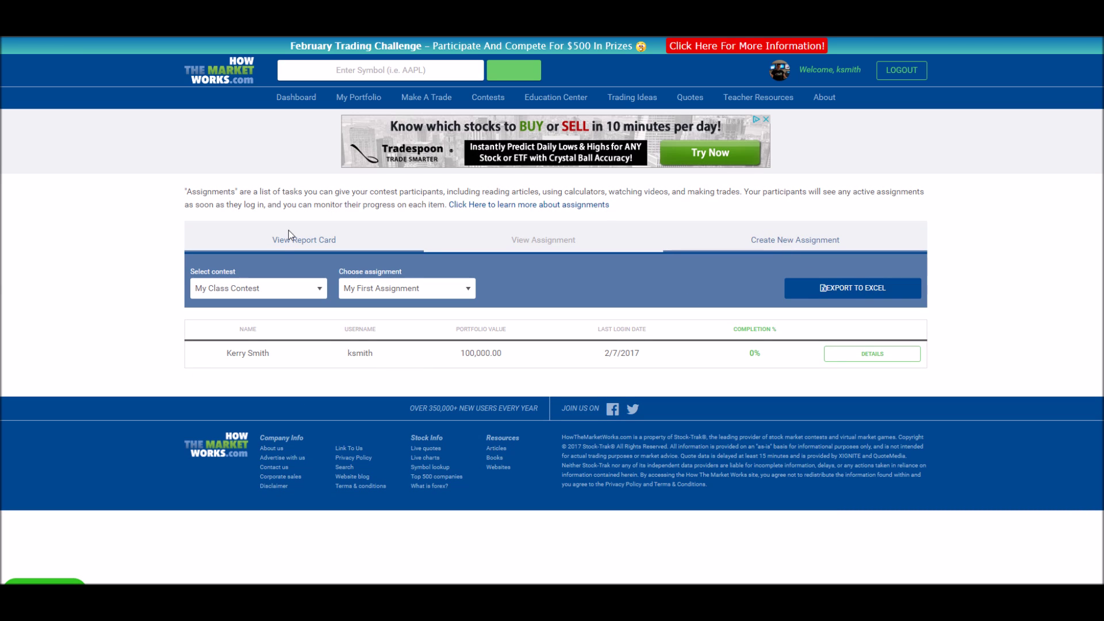
{"action": "left_click_drag", "start_coordinate": [226, 353], "coordinate": [276, 352]}
{"action": "left_click", "coordinate": [301, 352]}
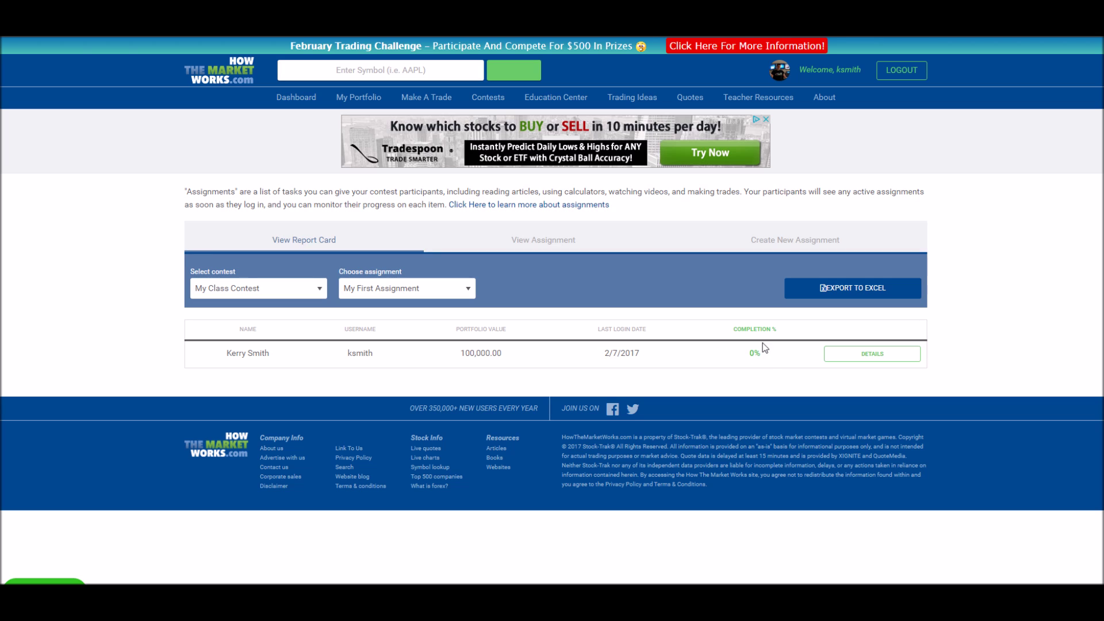
{"action": "left_click", "coordinate": [871, 354]}
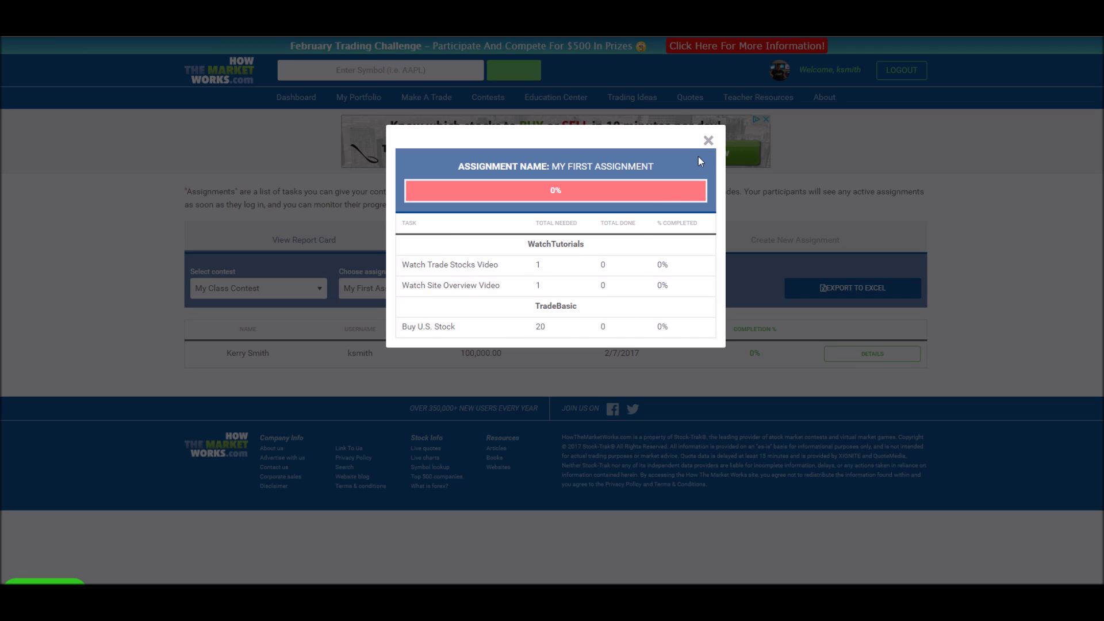
{"action": "left_click", "coordinate": [708, 142]}
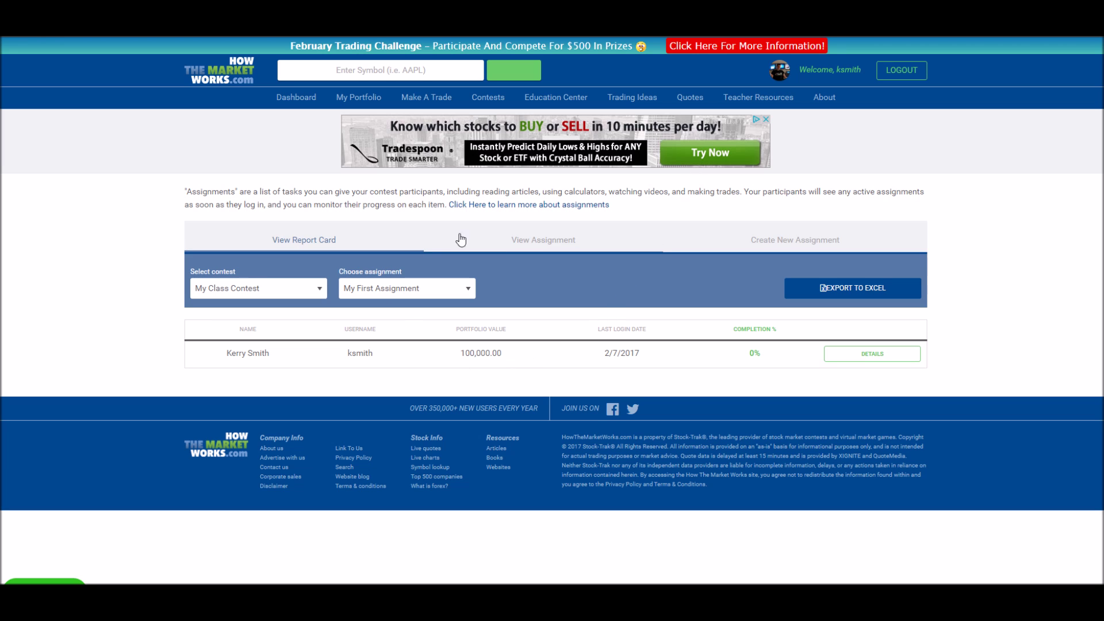
Review My First Assignment's tasks under View Assignment, then return to a blank new-assignment form.
{"action": "left_click", "coordinate": [547, 247]}
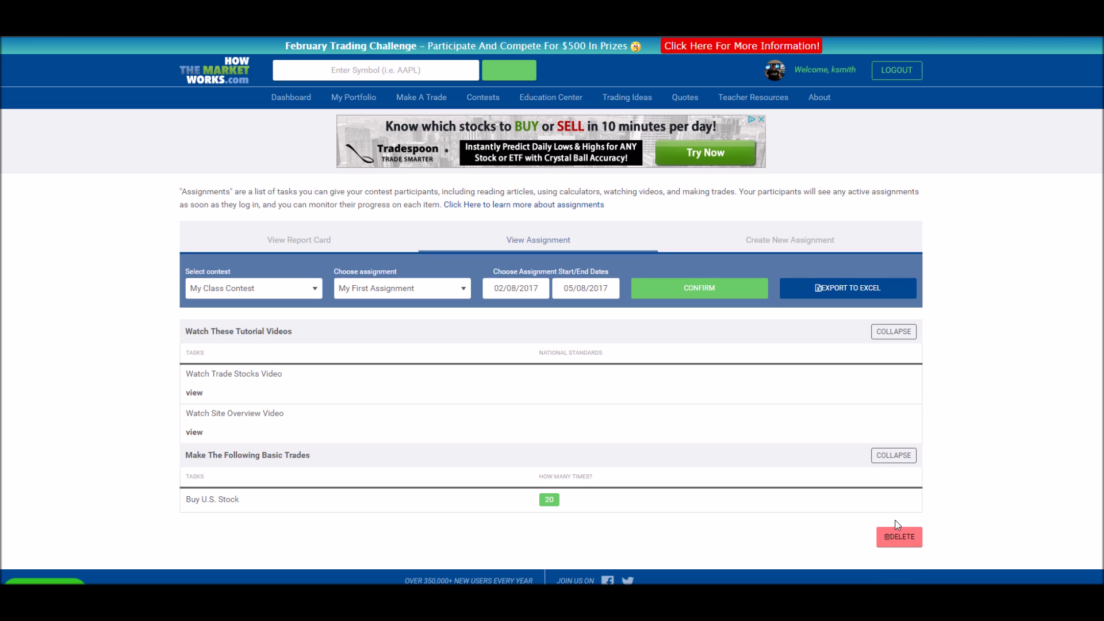
{"action": "left_click", "coordinate": [753, 240]}
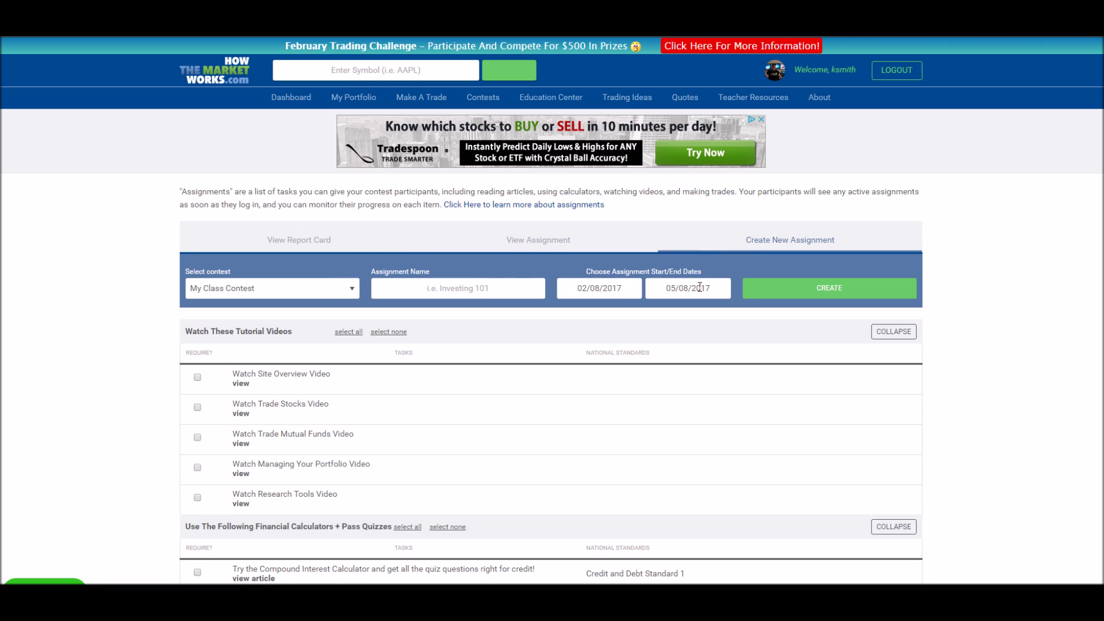